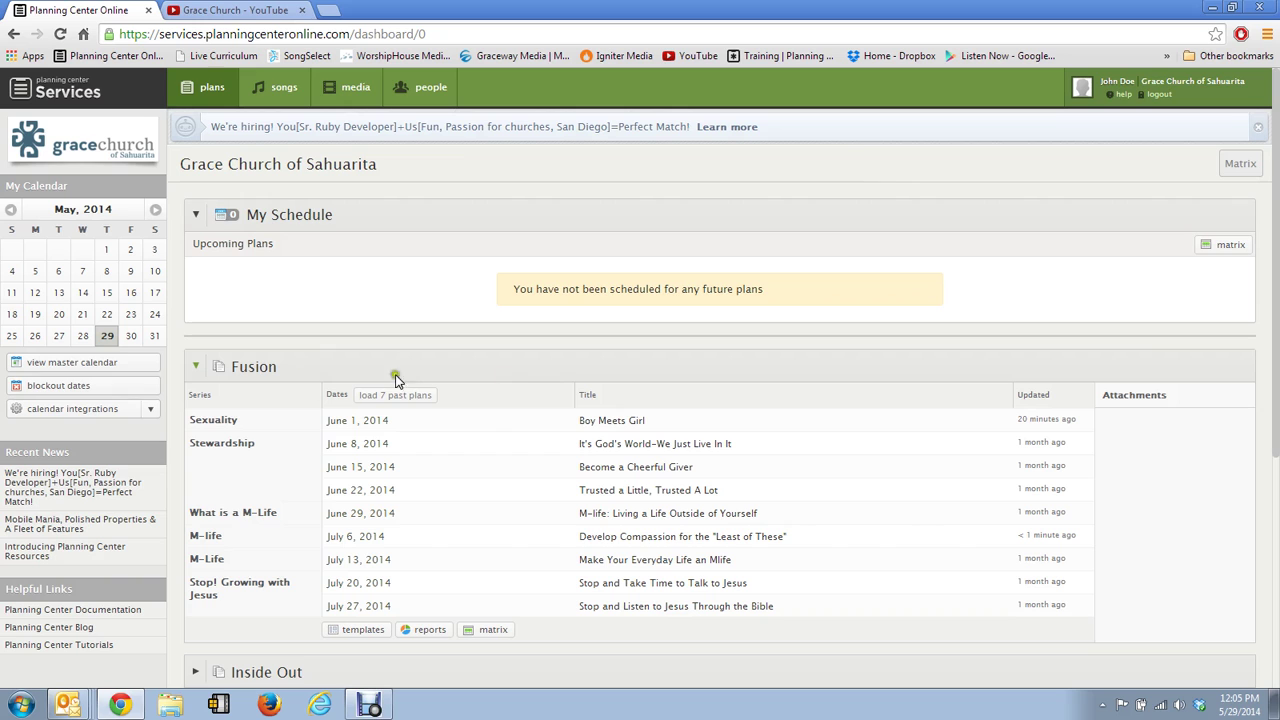
# Start a new blockout date entry and change the person it is for to the unavailable team member
pyautogui.click(73, 387)
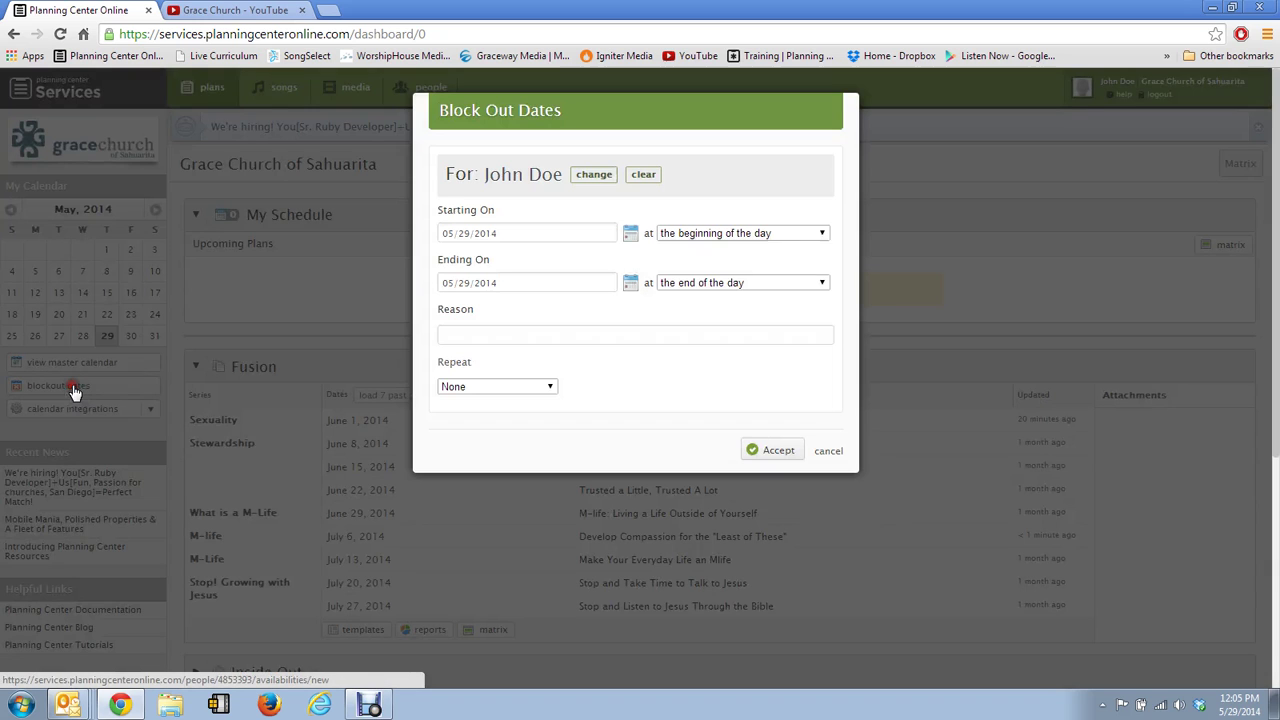
pyautogui.click(594, 176)
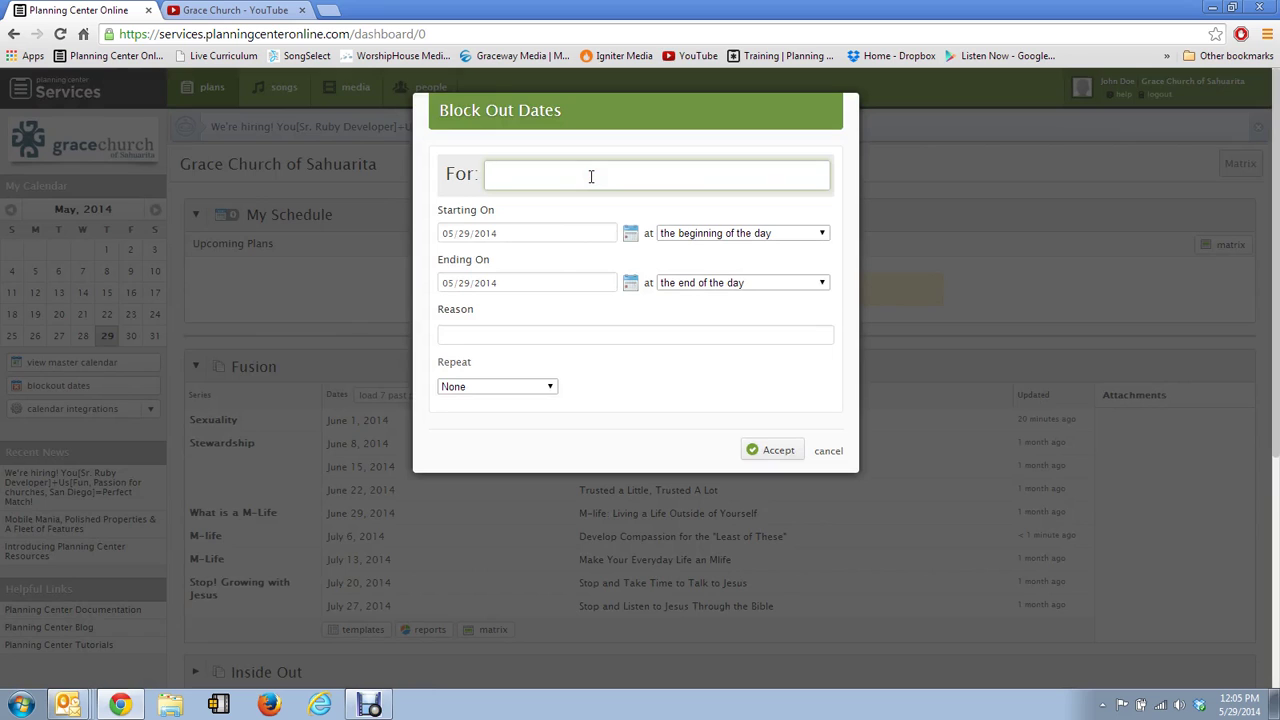
pyautogui.write('marci')
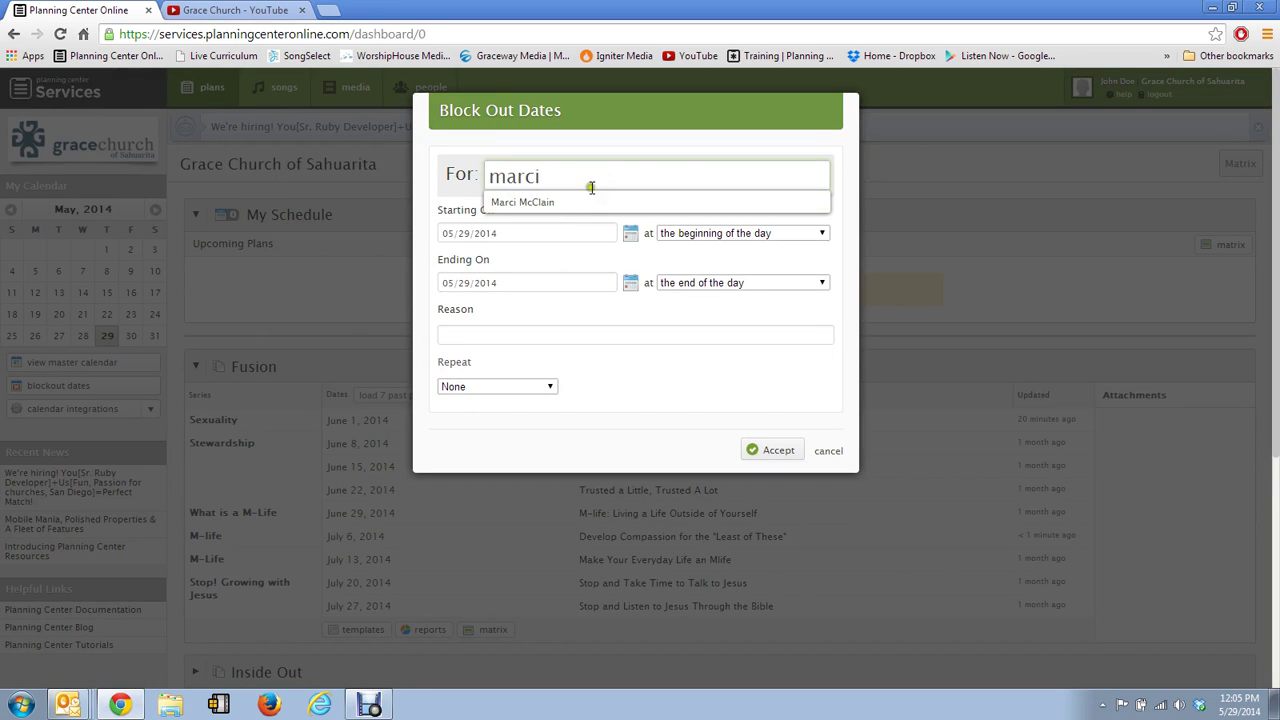
pyautogui.click(591, 202)
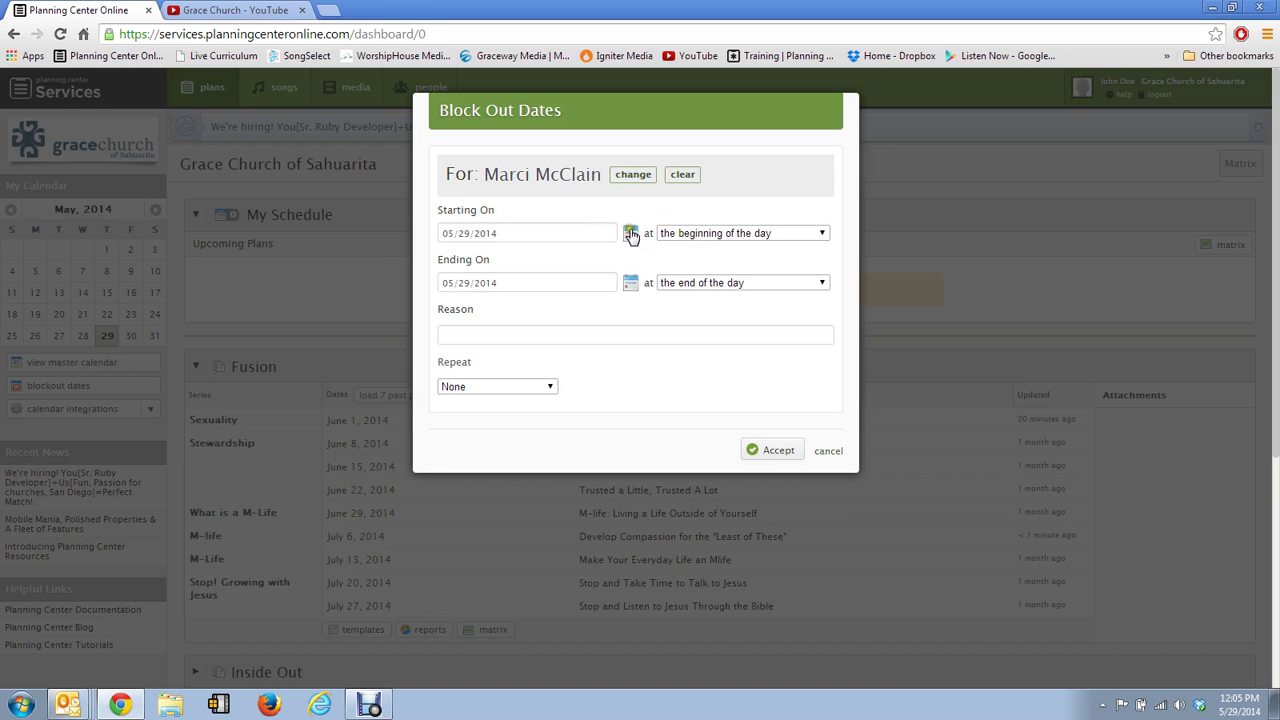
# Set the blockout to start on 07/05/2014 and end on 07/28/2014, and save it
pyautogui.click(631, 234)
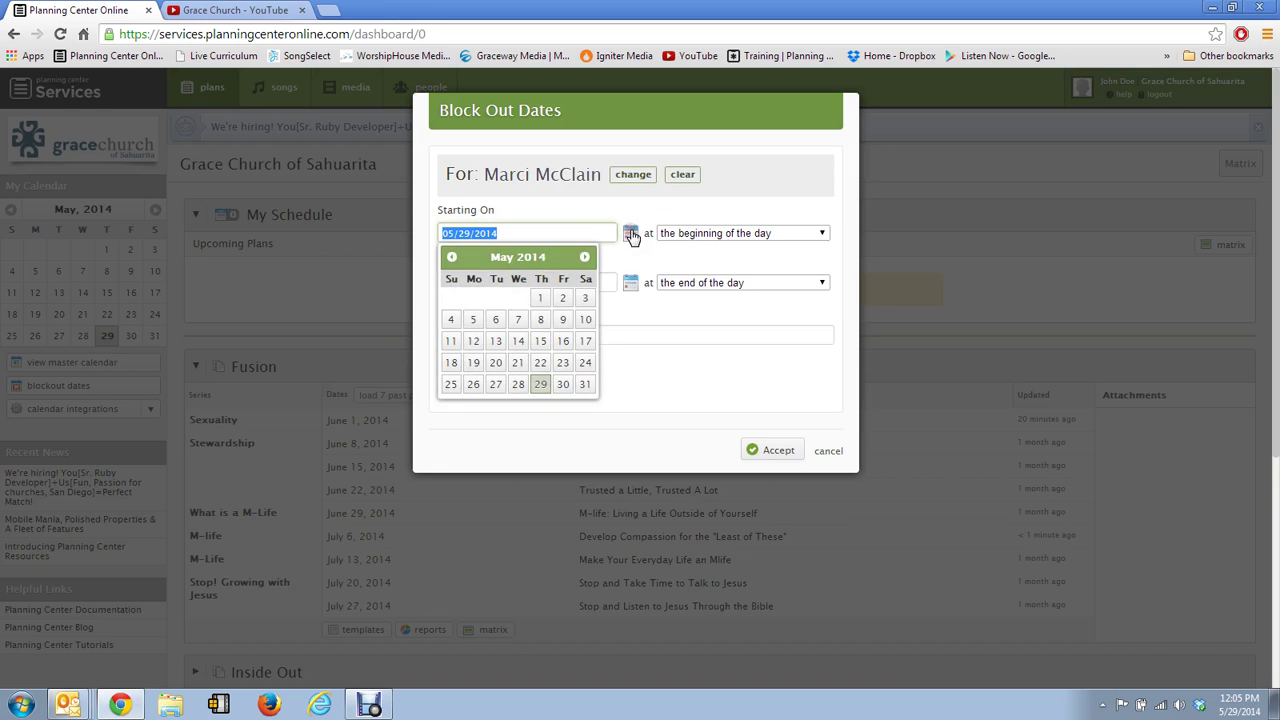
pyautogui.click(585, 259)
pyautogui.click(585, 259)
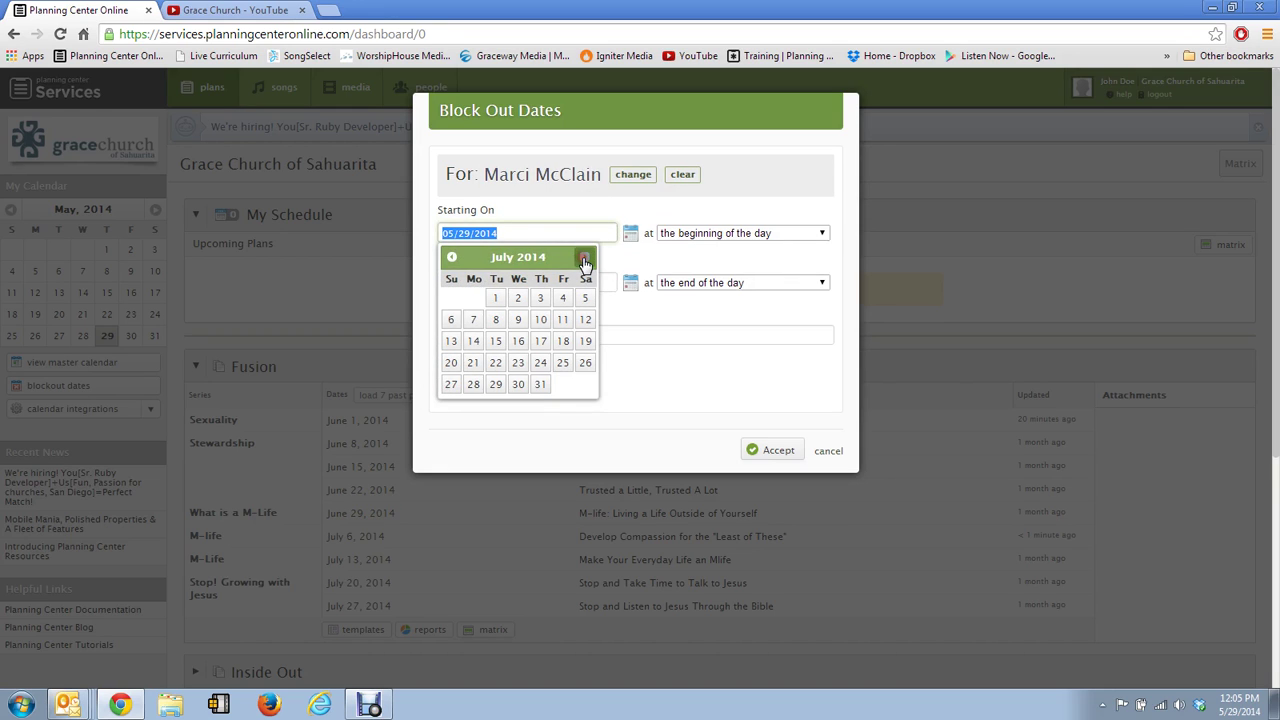
pyautogui.click(585, 298)
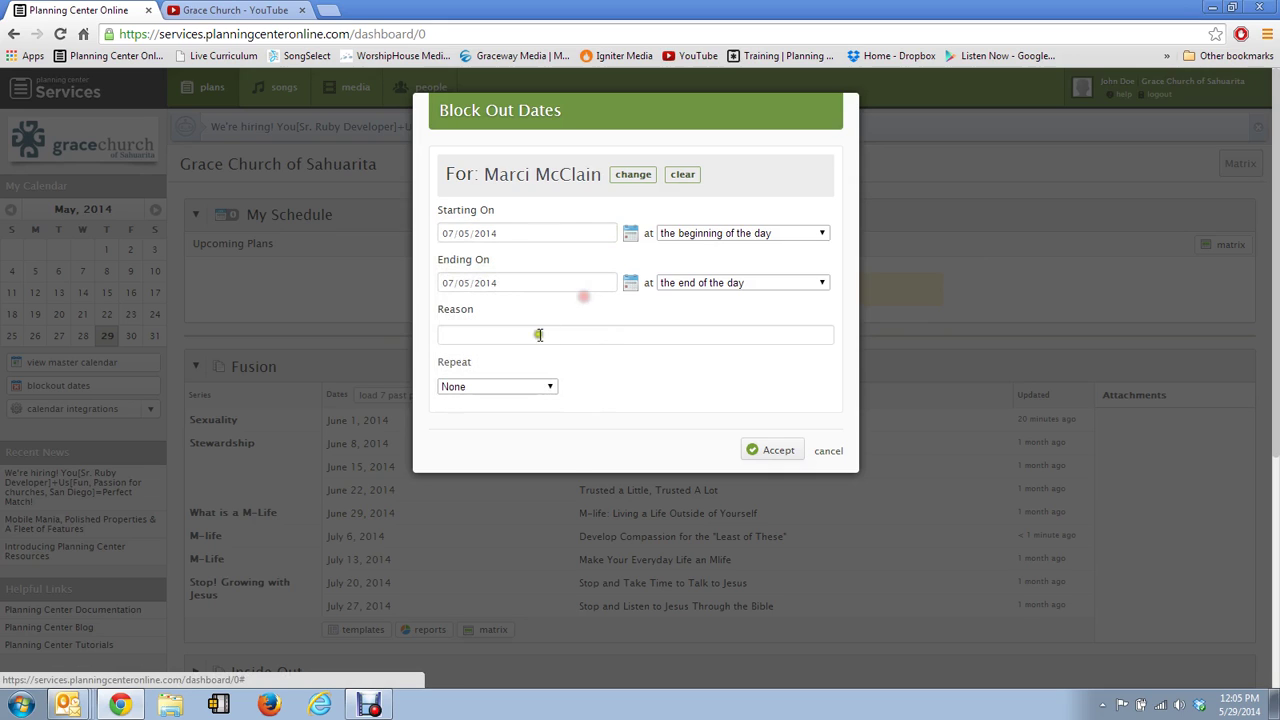
pyautogui.click(629, 288)
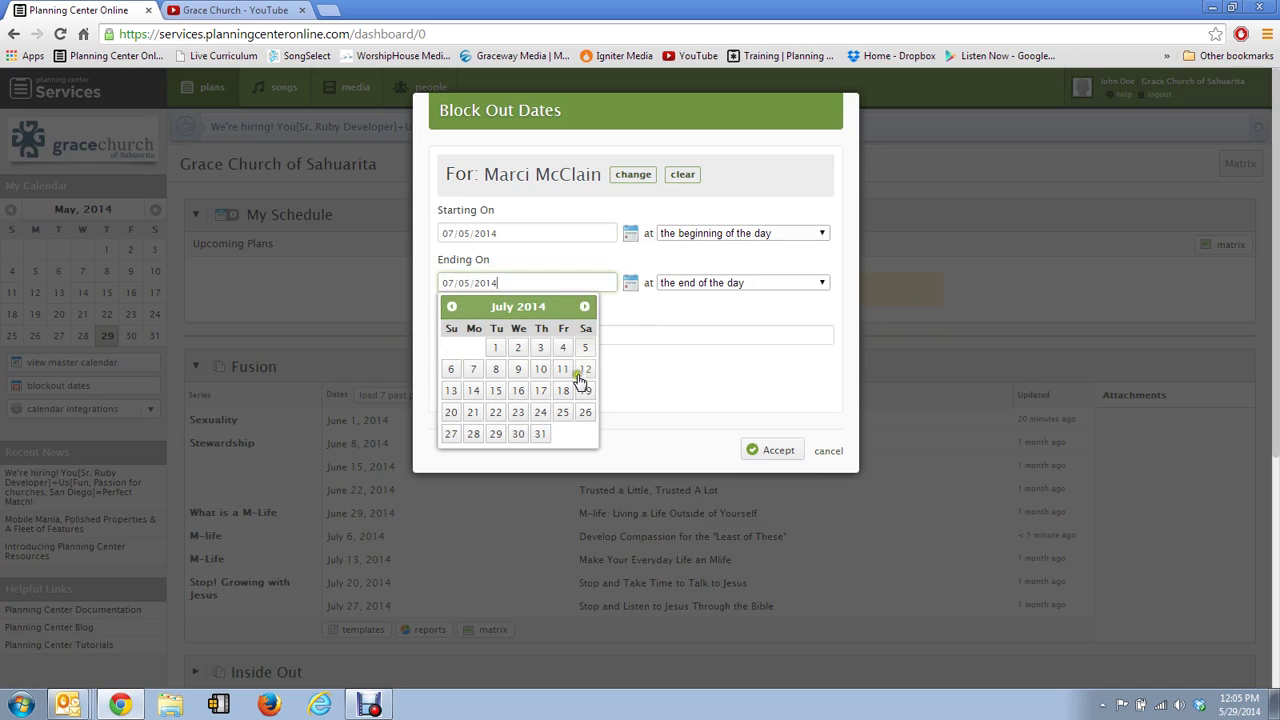
pyautogui.click(474, 434)
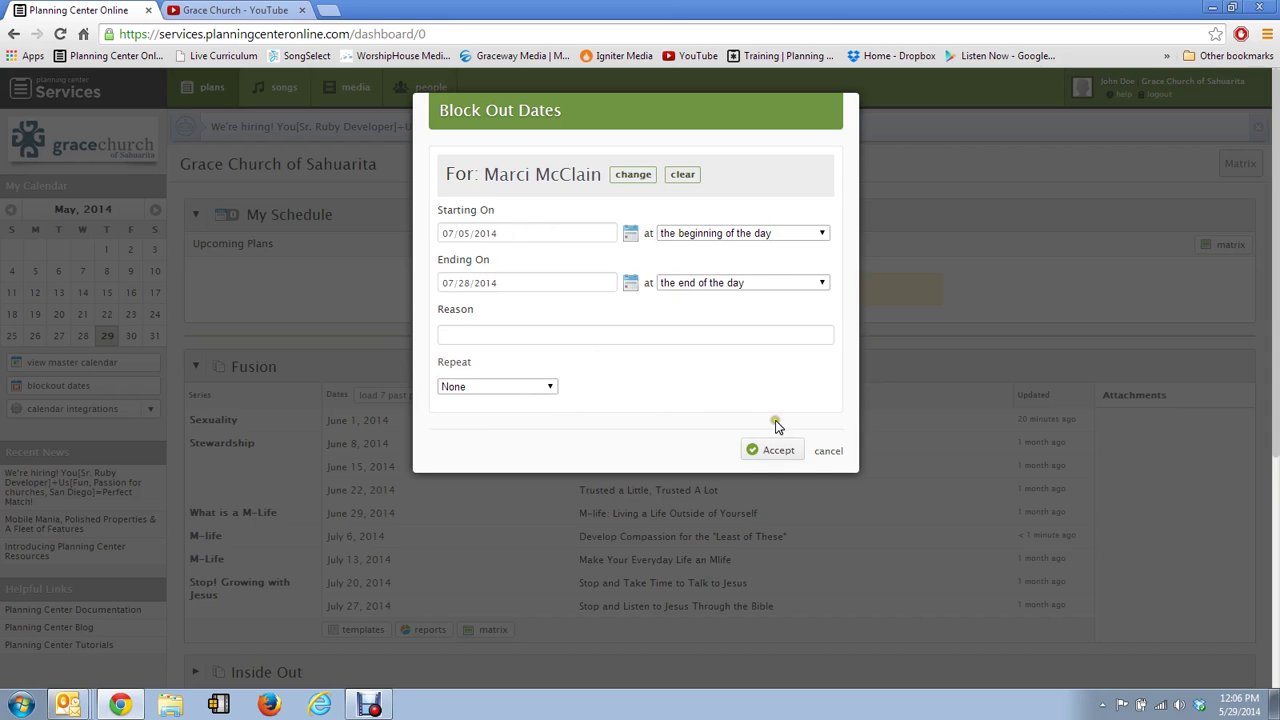
pyautogui.click(773, 452)
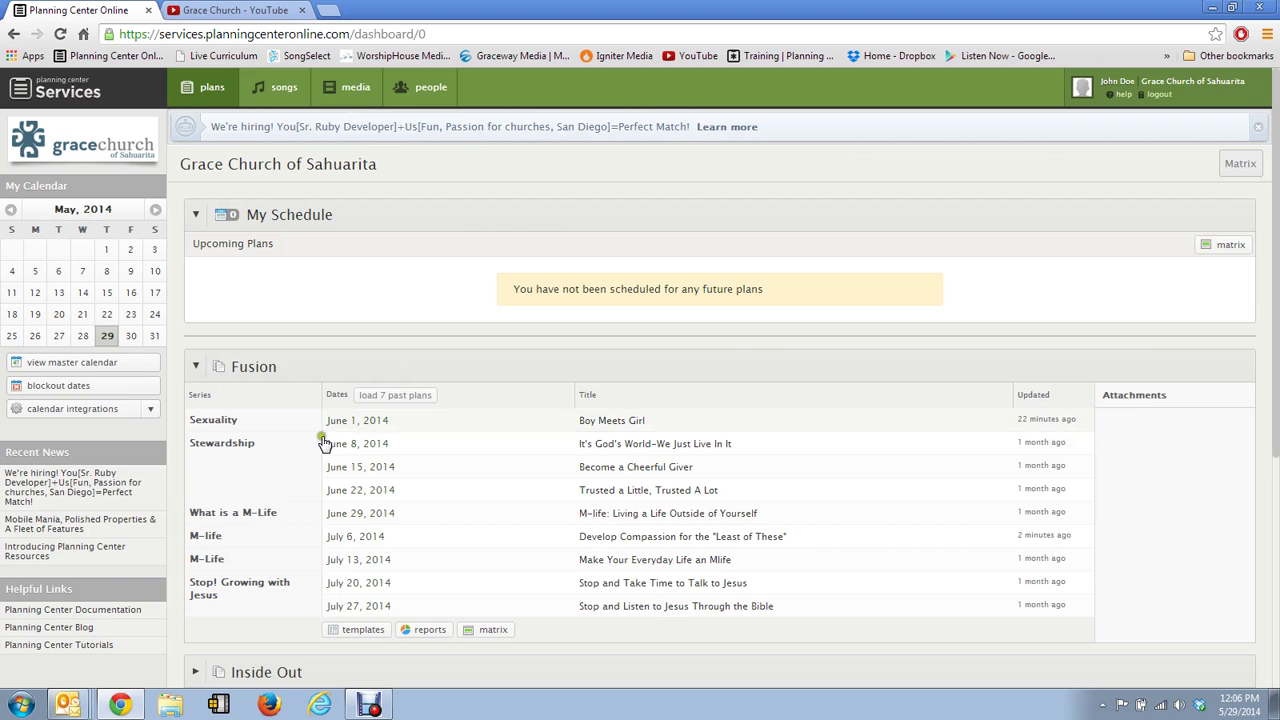
# In the July 6, 2014 Fusion plan, fill the needed Game Time Leader position with the third listed person, who has no conflicts
pyautogui.click(485, 547)
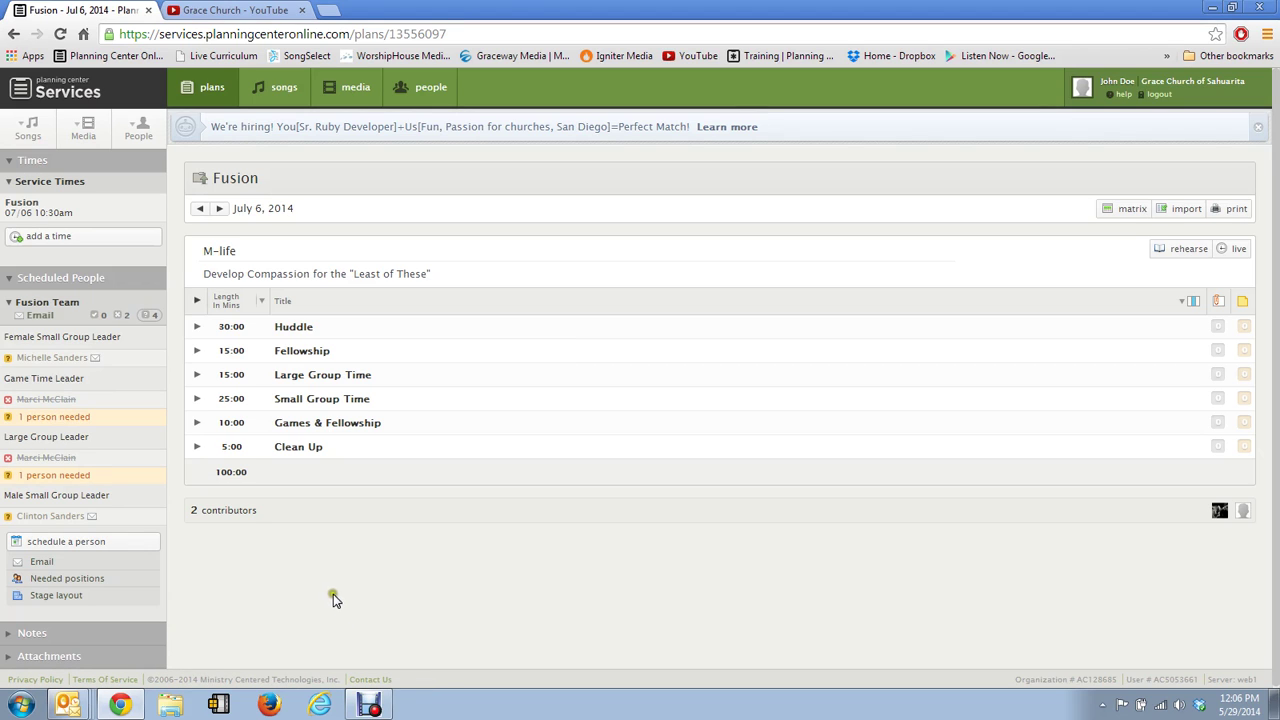
pyautogui.click(55, 418)
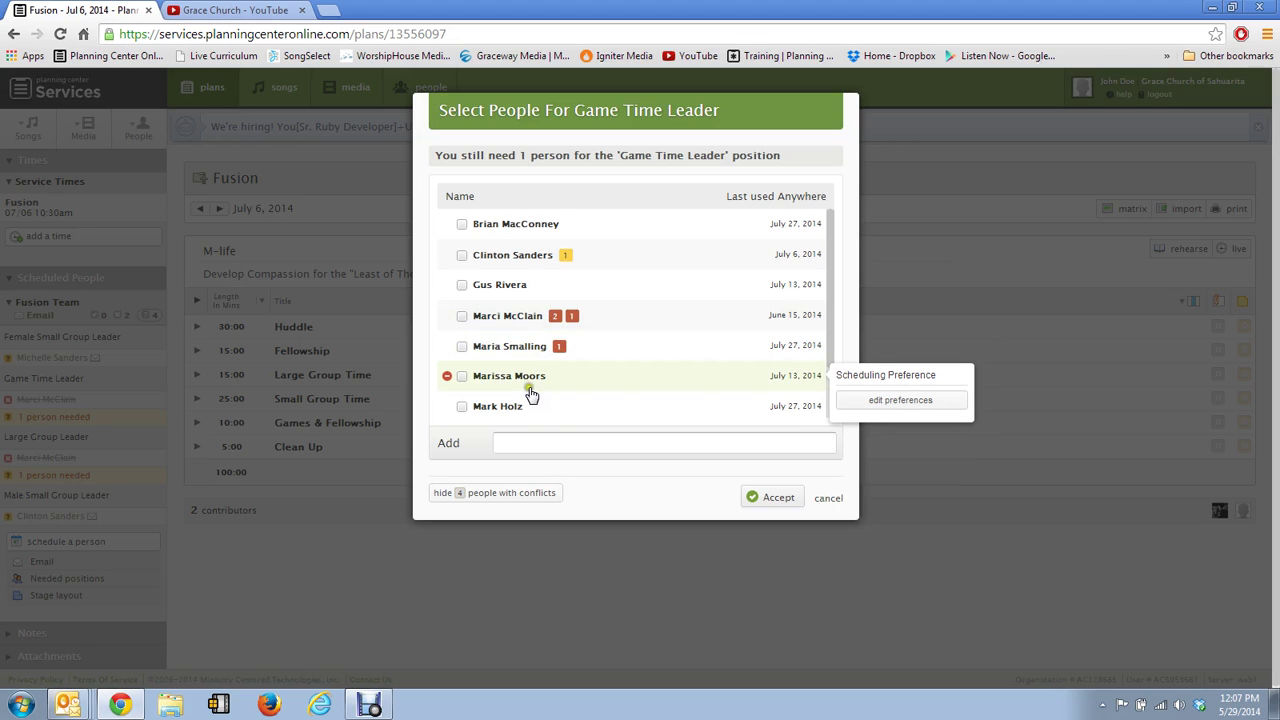
pyautogui.click(462, 287)
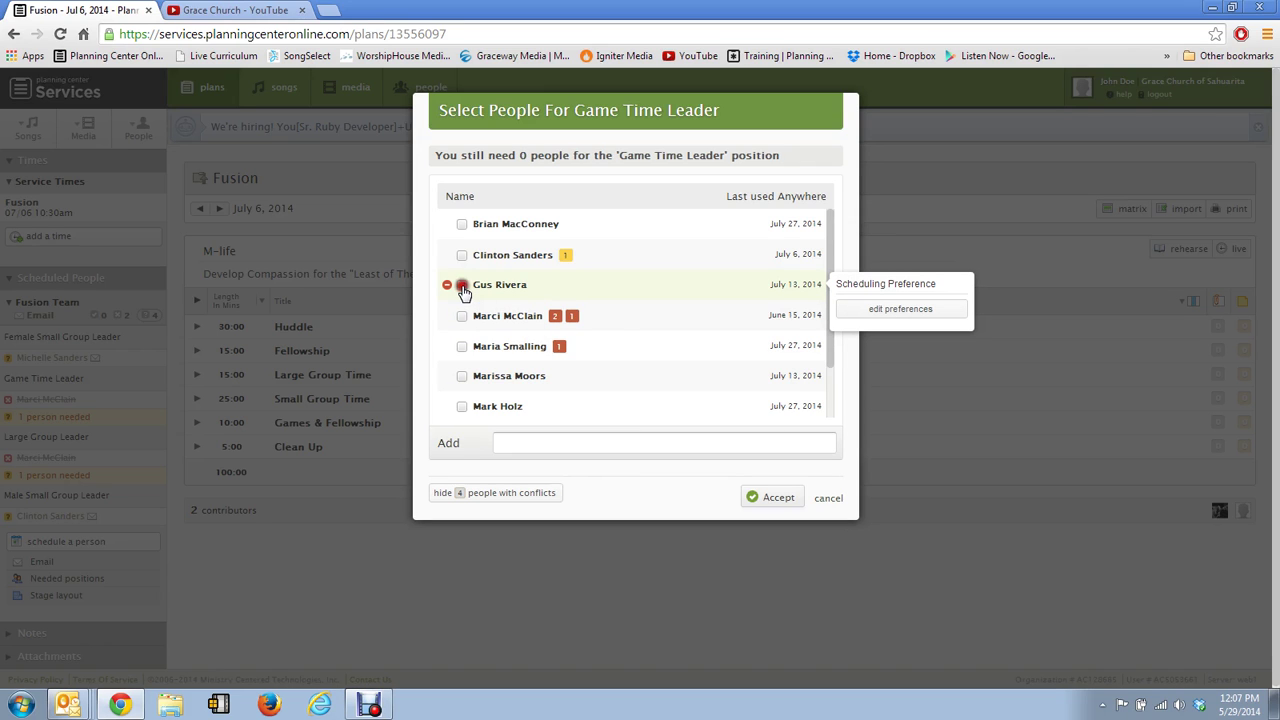
pyautogui.click(765, 499)
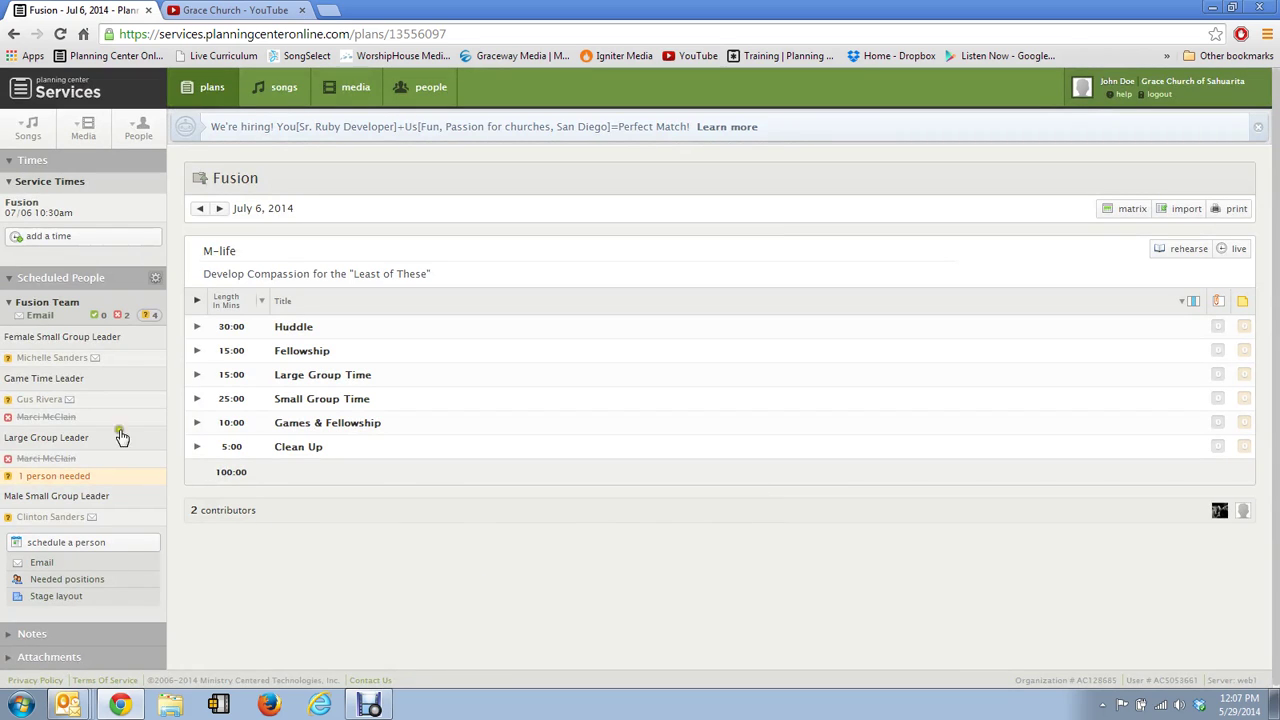
# Fill the needed Large Group Leader position with the first listed person, who has no conflicts
pyautogui.moveTo(70, 400)
pyautogui.moveTo(72, 480)
pyautogui.click(80, 483)
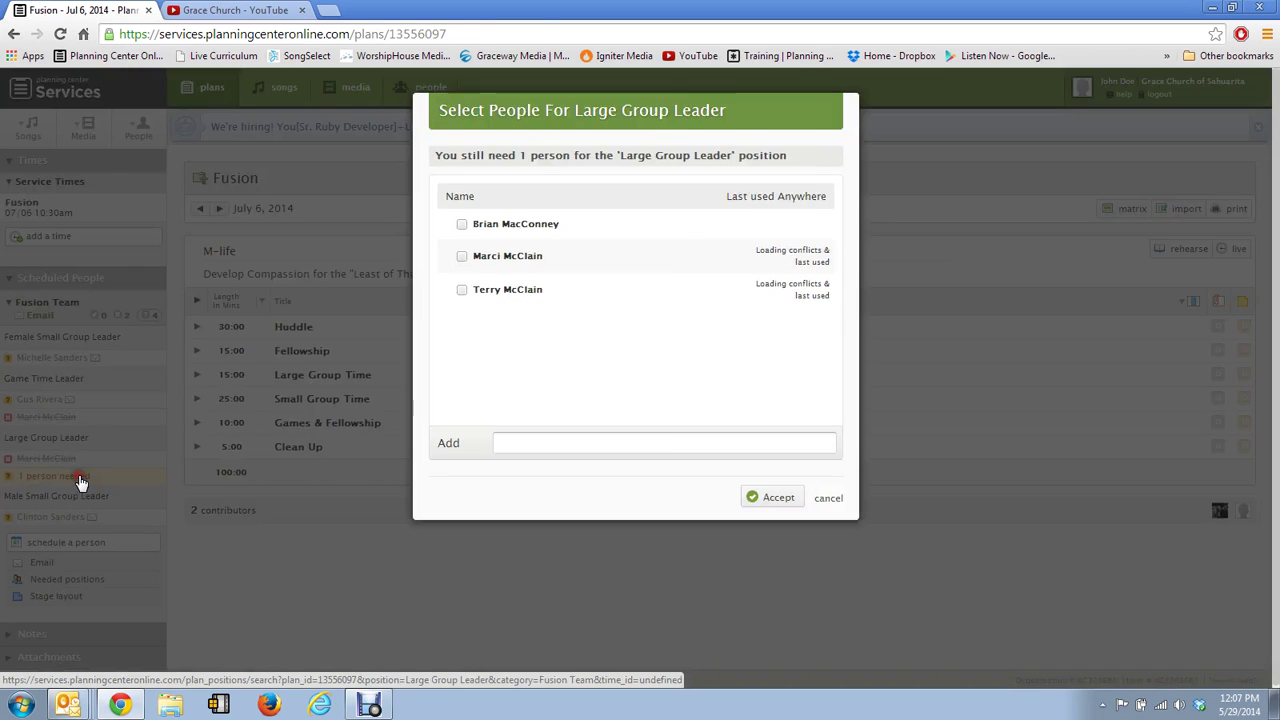
pyautogui.click(770, 182)
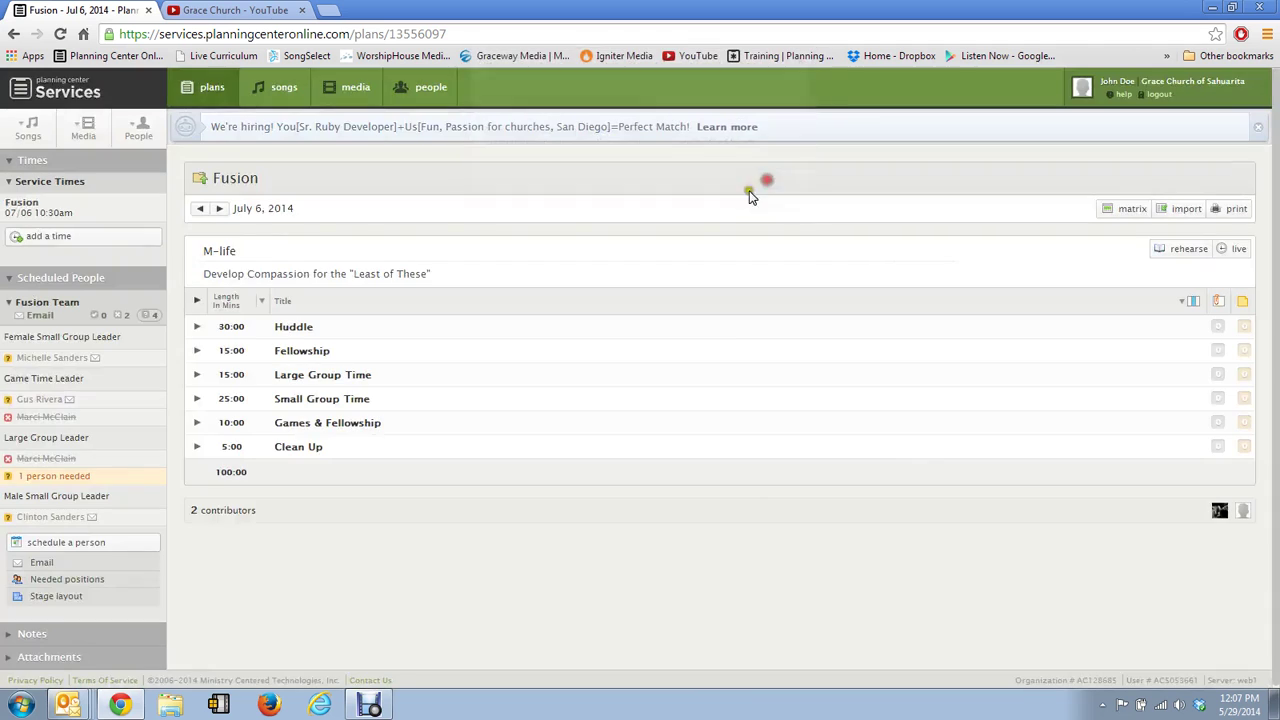
pyautogui.click(45, 484)
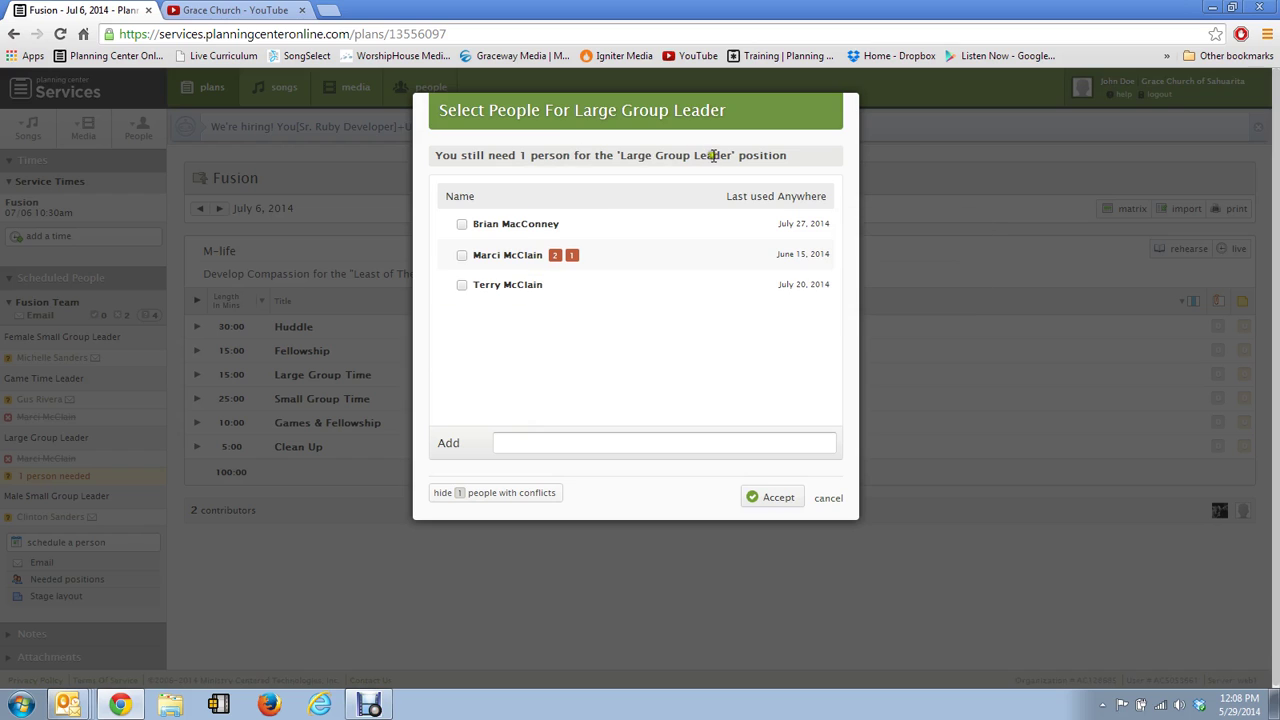
pyautogui.click(462, 226)
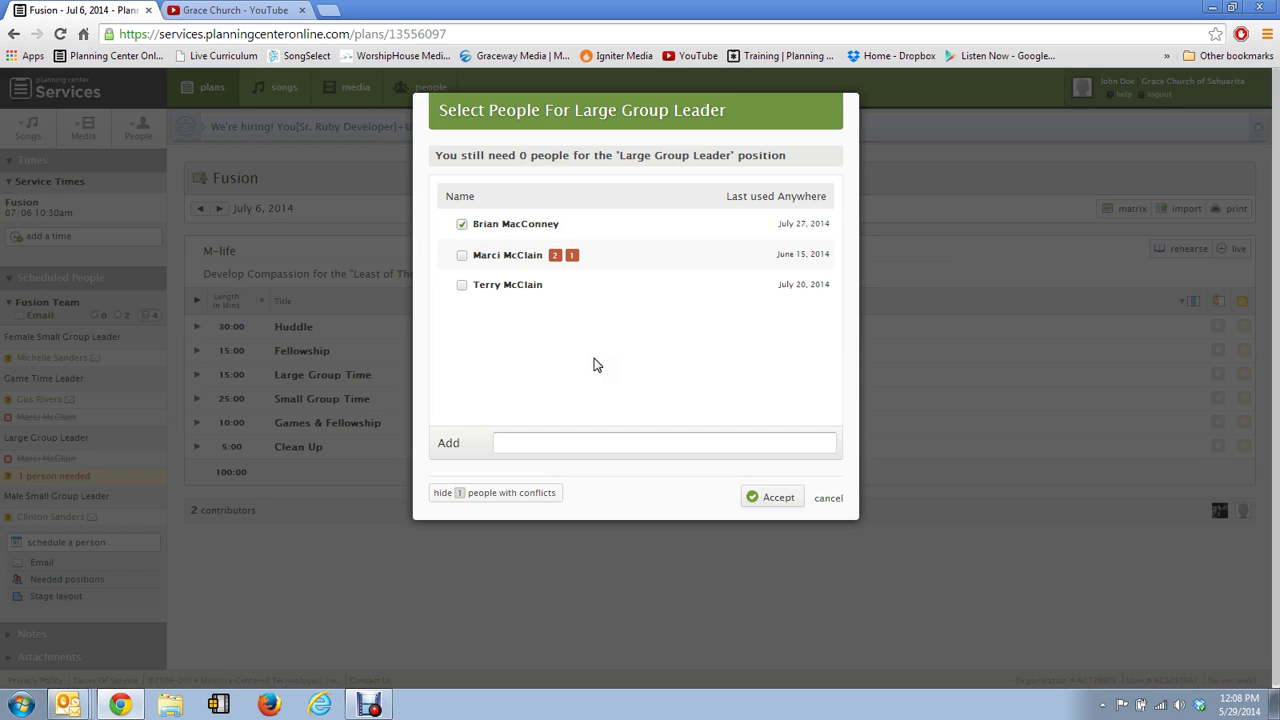
pyautogui.click(772, 499)
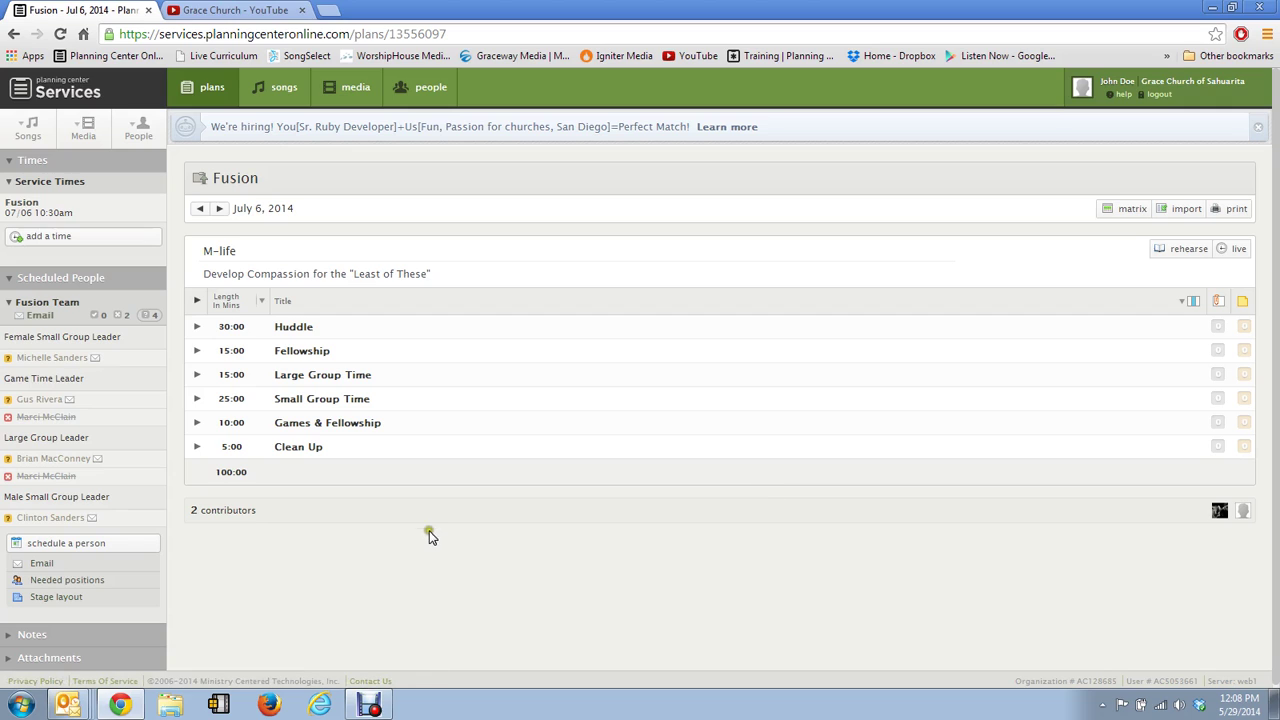
# Email the July 6, 2014 scheduling request to all scheduled people in the Fusion Team with Unconfirmed or Confirmed status
pyautogui.moveTo(89, 470)
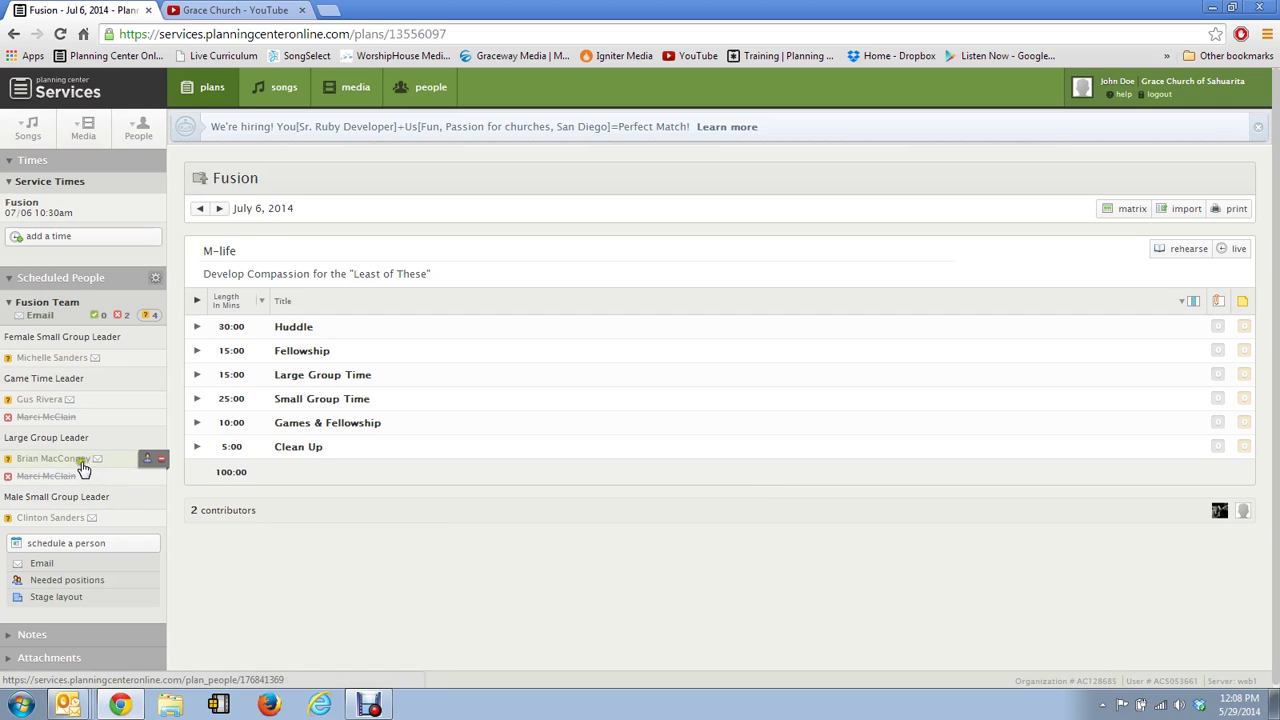
pyautogui.moveTo(61, 359)
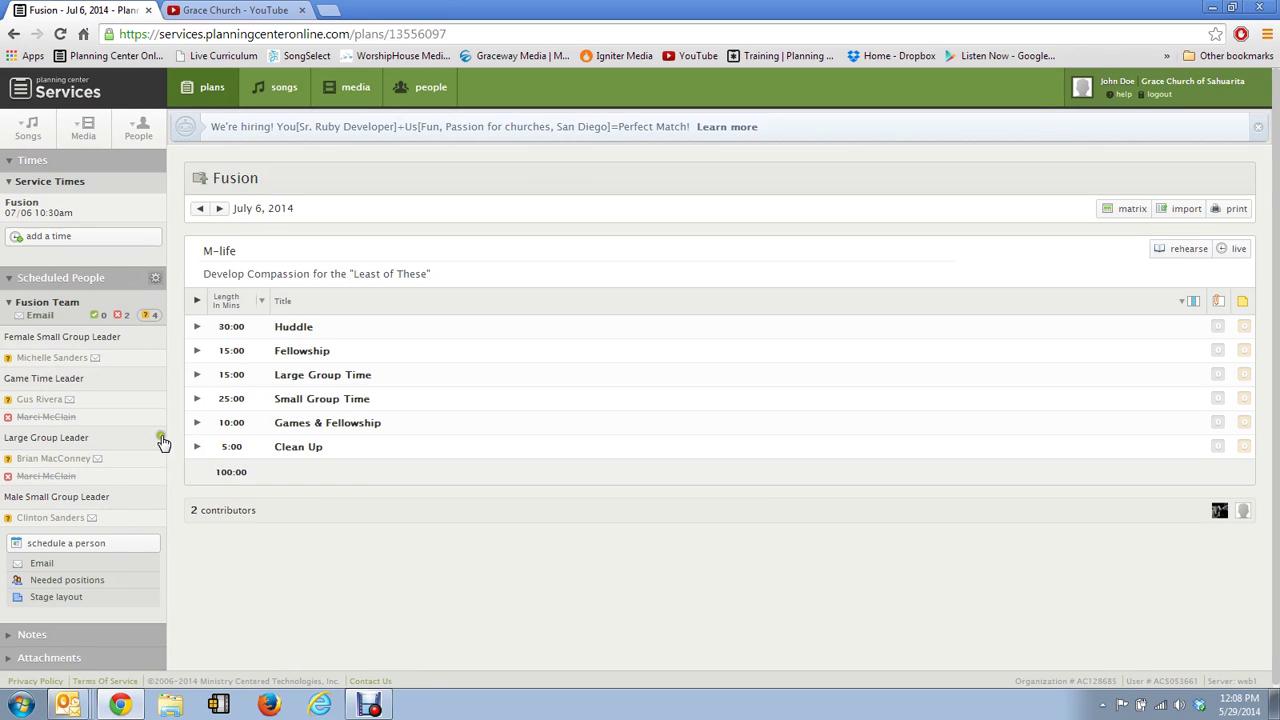
pyautogui.moveTo(75, 402)
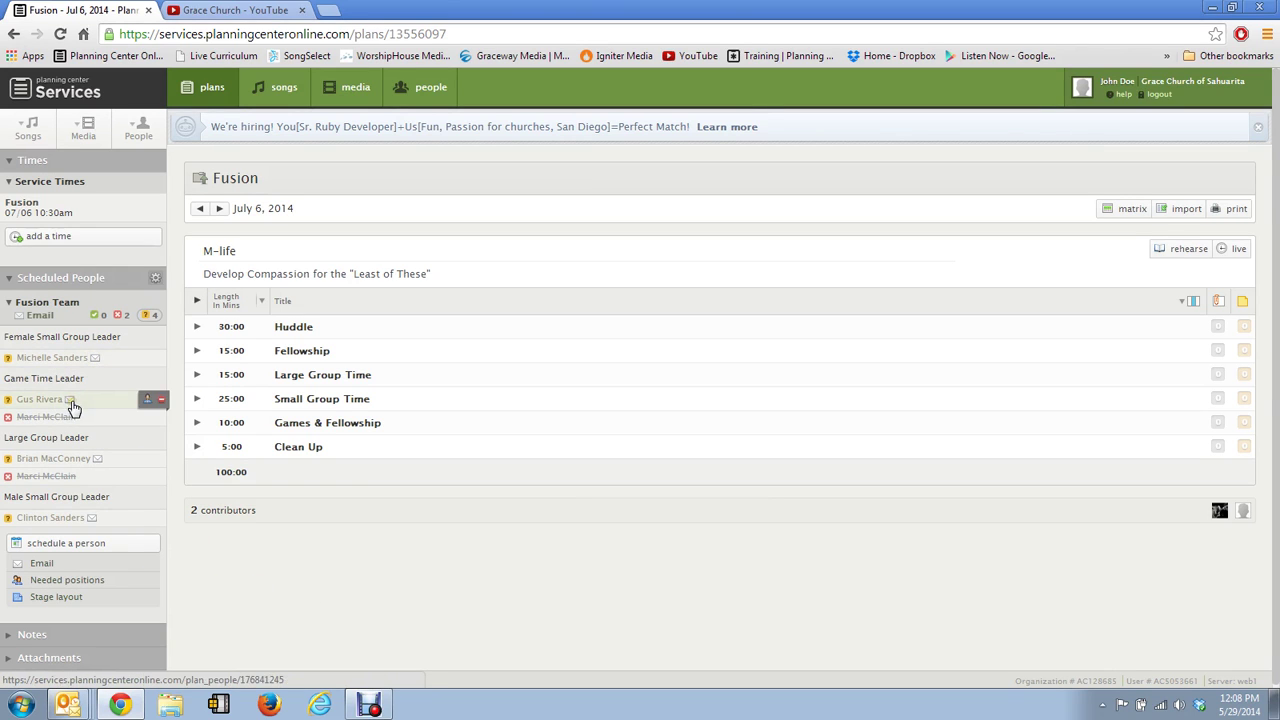
pyautogui.moveTo(94, 527)
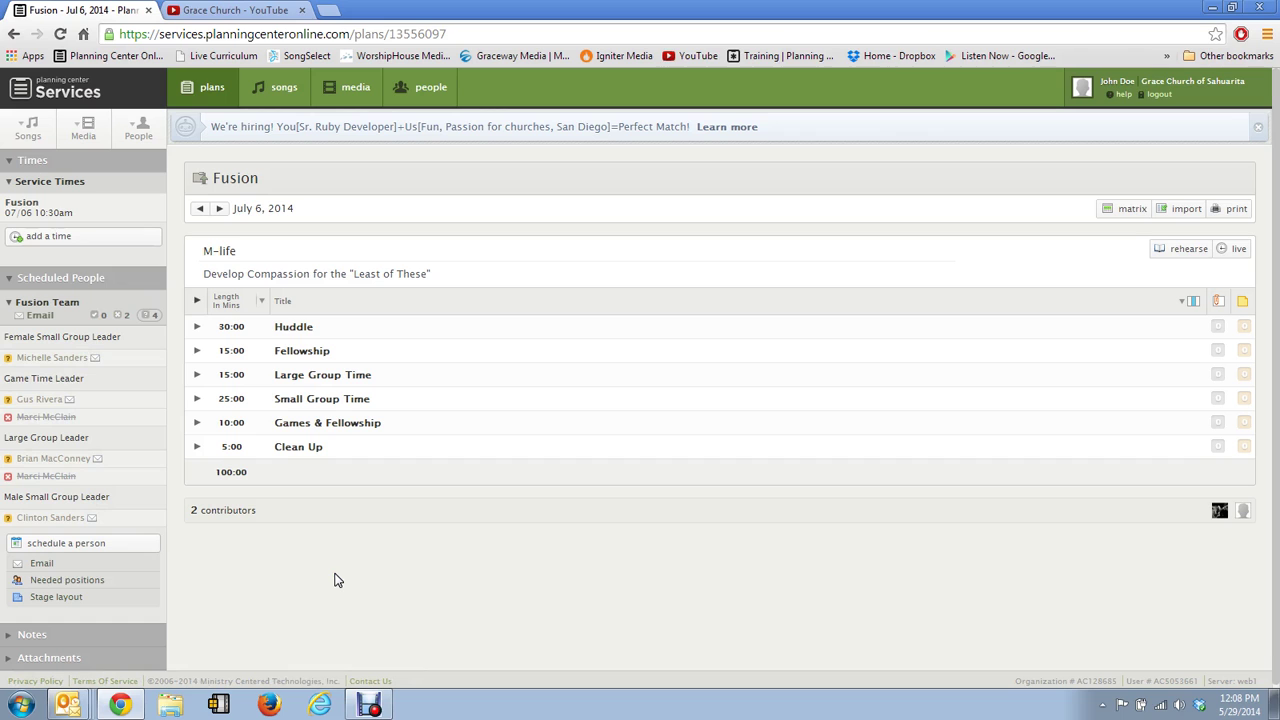
pyautogui.click(48, 566)
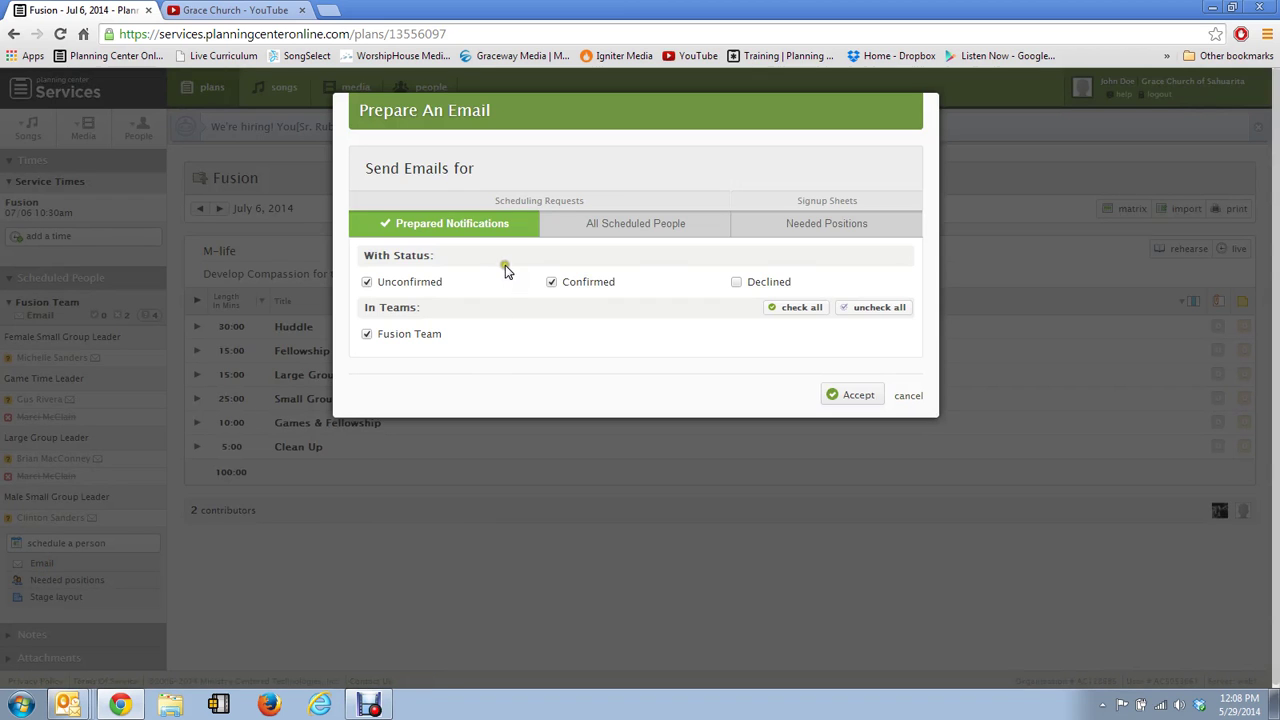
pyautogui.click(634, 228)
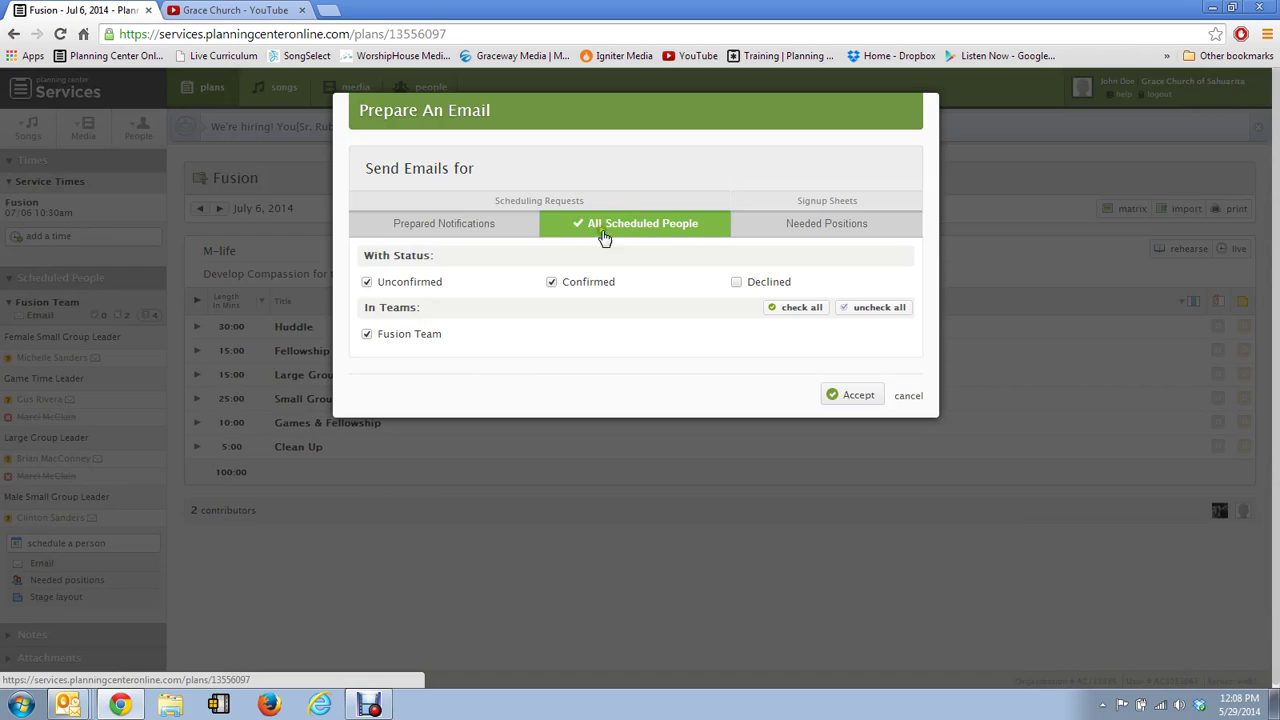
pyautogui.click(737, 284)
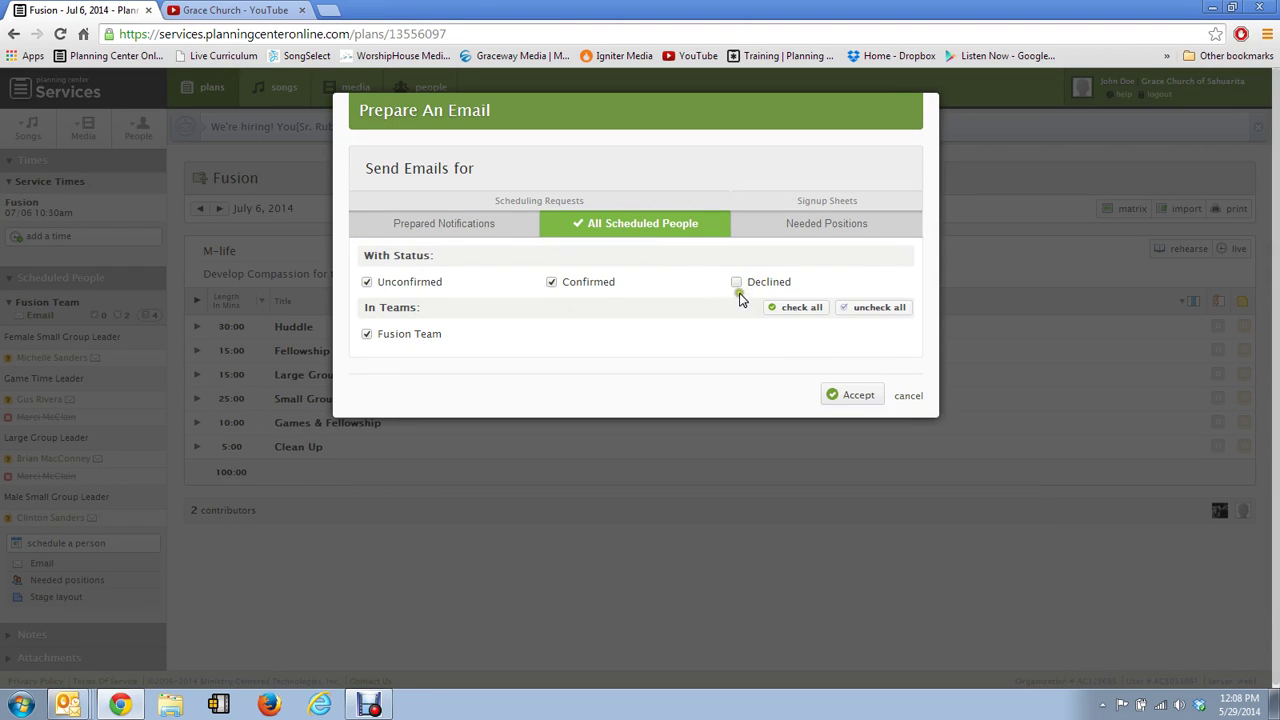
pyautogui.click(858, 398)
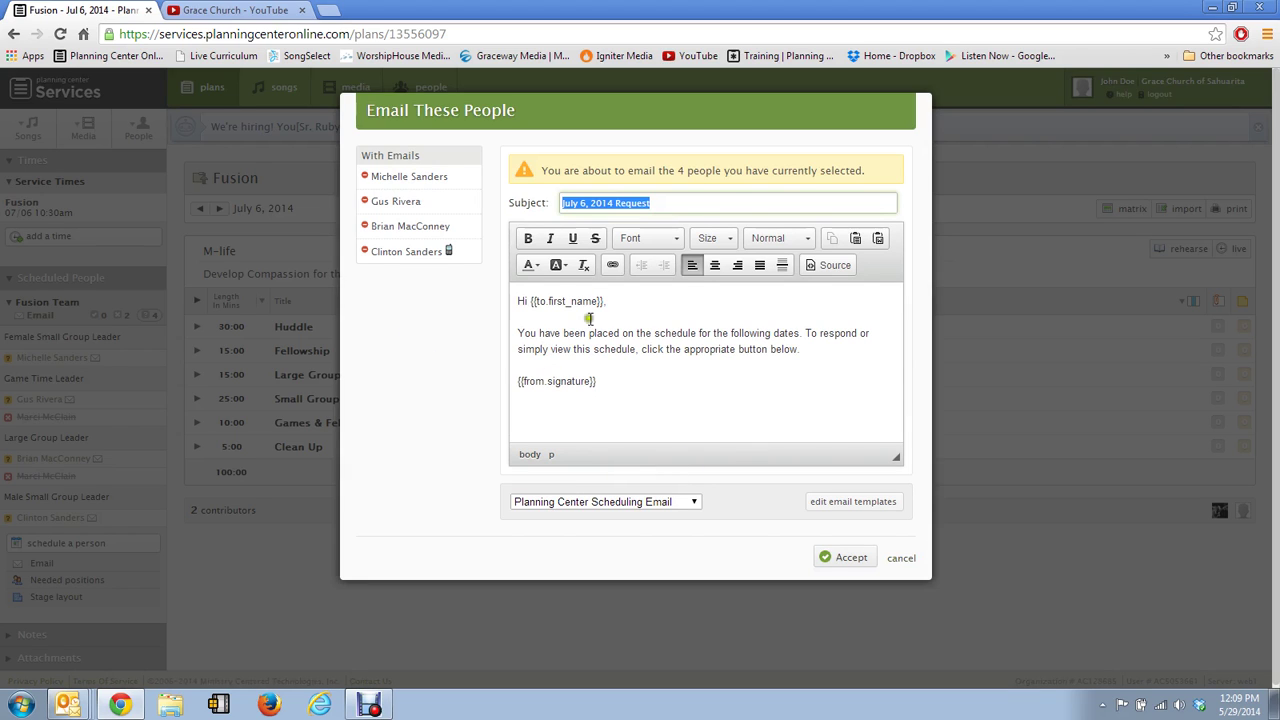
pyautogui.click(848, 558)
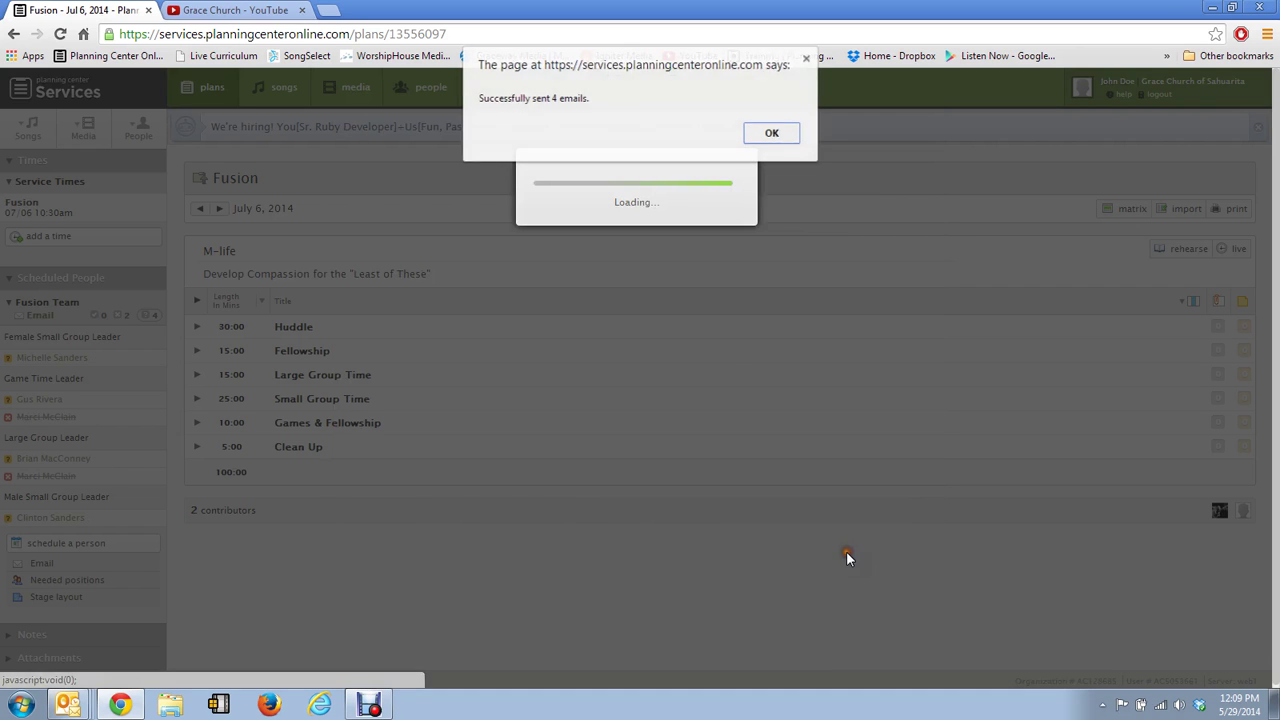
pyautogui.click(785, 137)
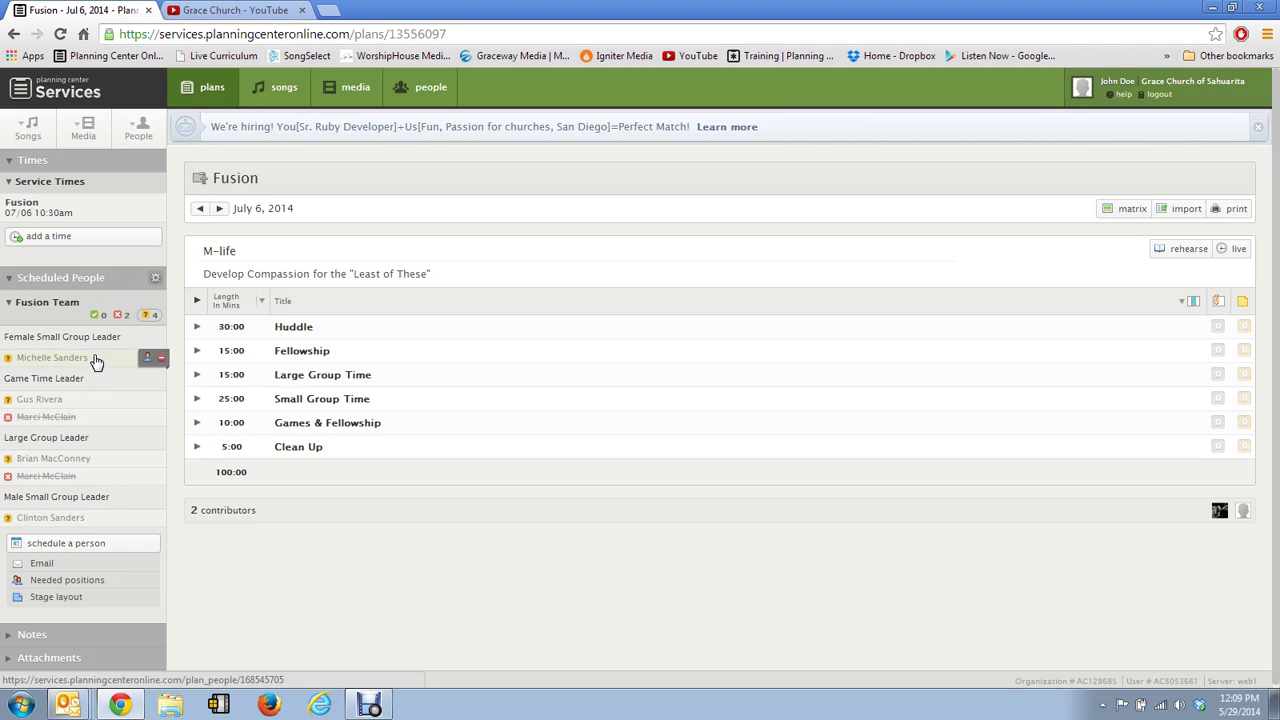
# Check the scheduled people in the July 13, 2014 Fusion plan and return to the July 6 plan
pyautogui.click(336, 583)
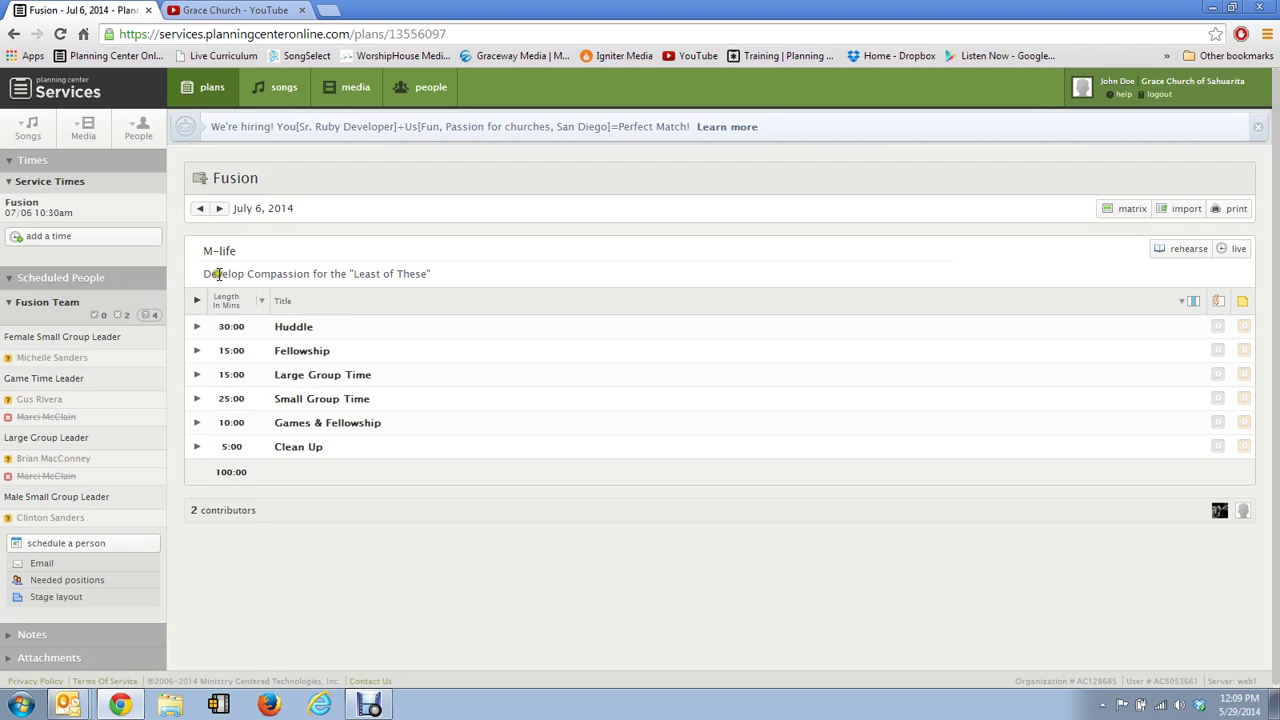
pyautogui.click(221, 210)
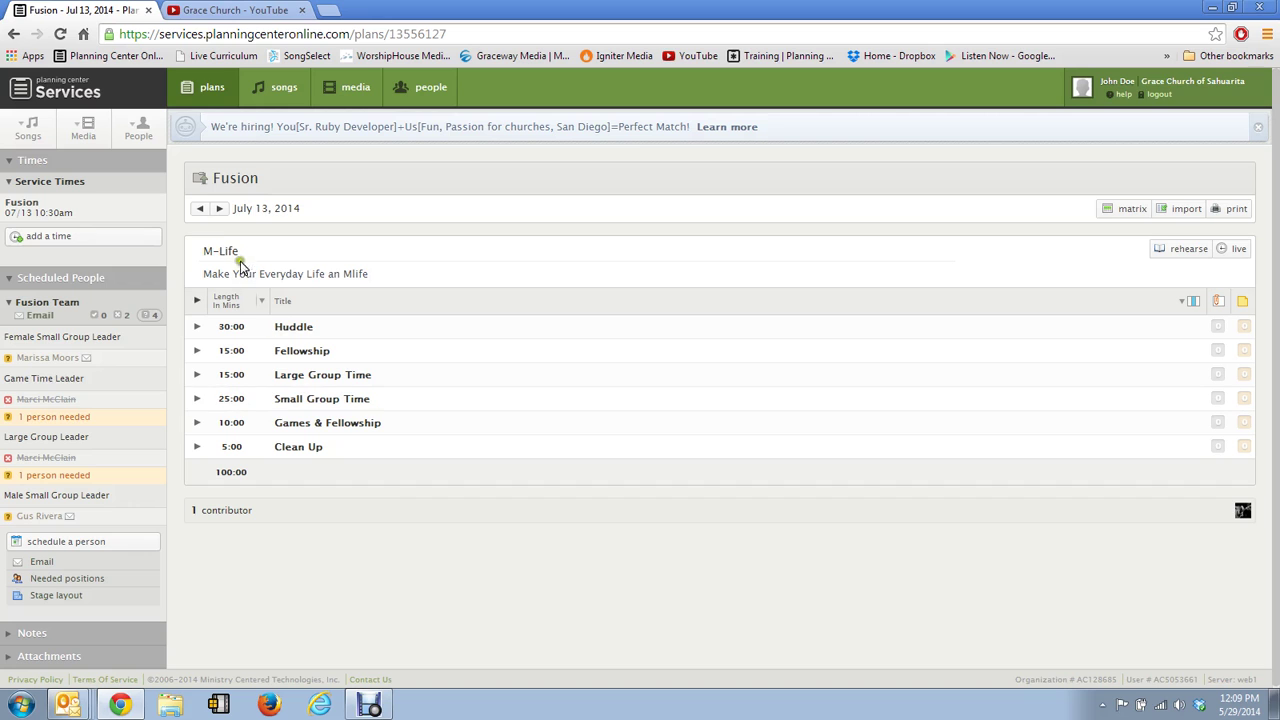
pyautogui.click(199, 209)
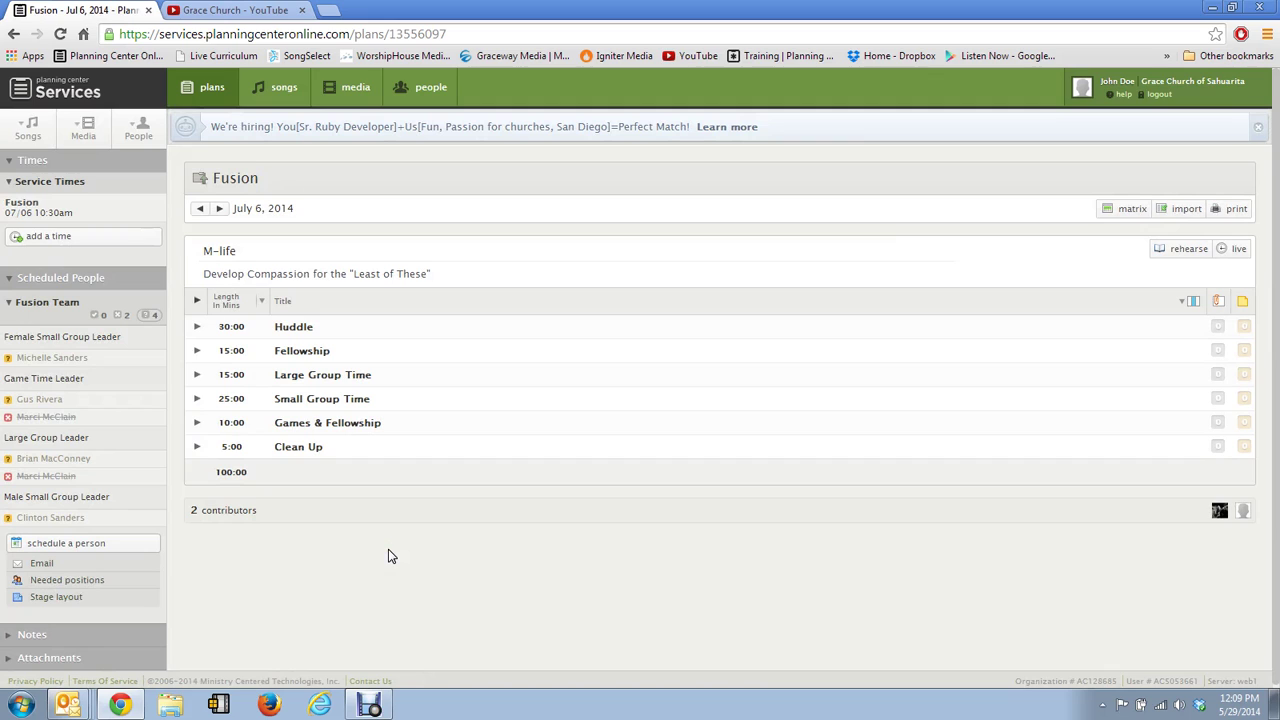
pyautogui.click(369, 705)
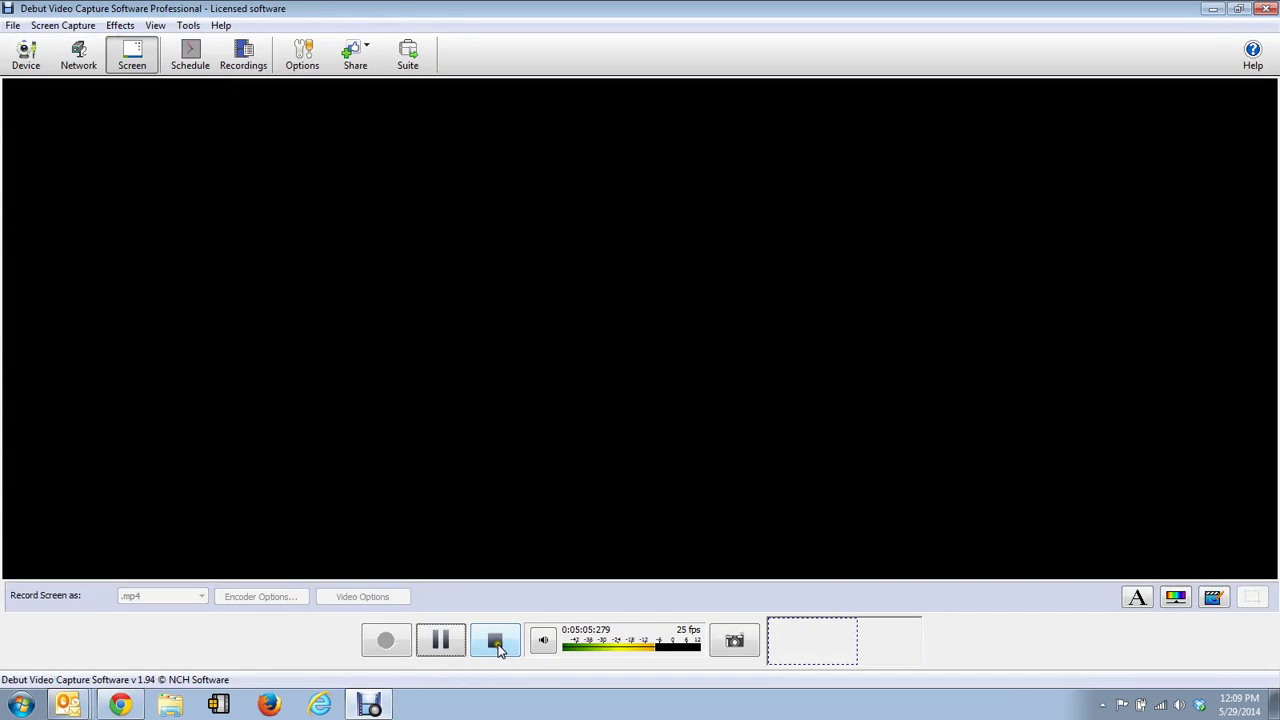